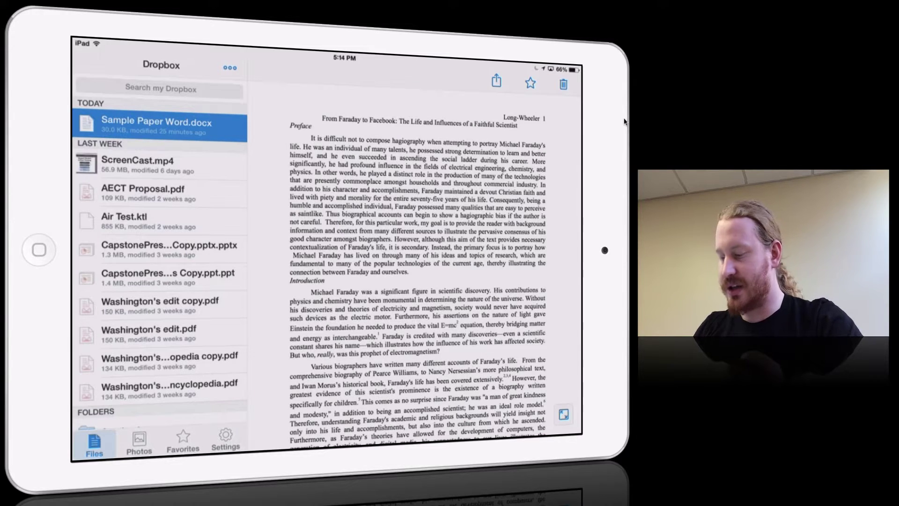
Send Sample Paper Word.docx from Dropbox into Pages using Open In.
{"action": "left_click", "coordinate": [493, 83]}
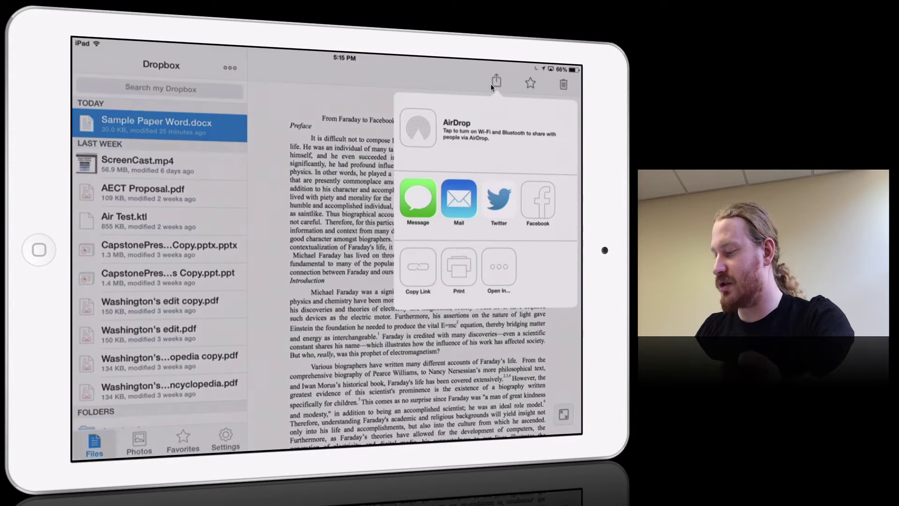
{"action": "left_click", "coordinate": [499, 274]}
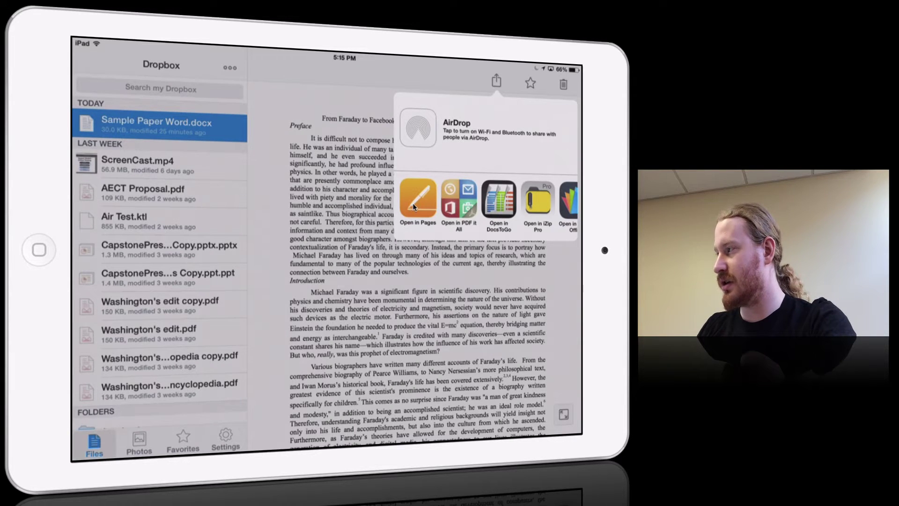
{"action": "left_click", "coordinate": [413, 206]}
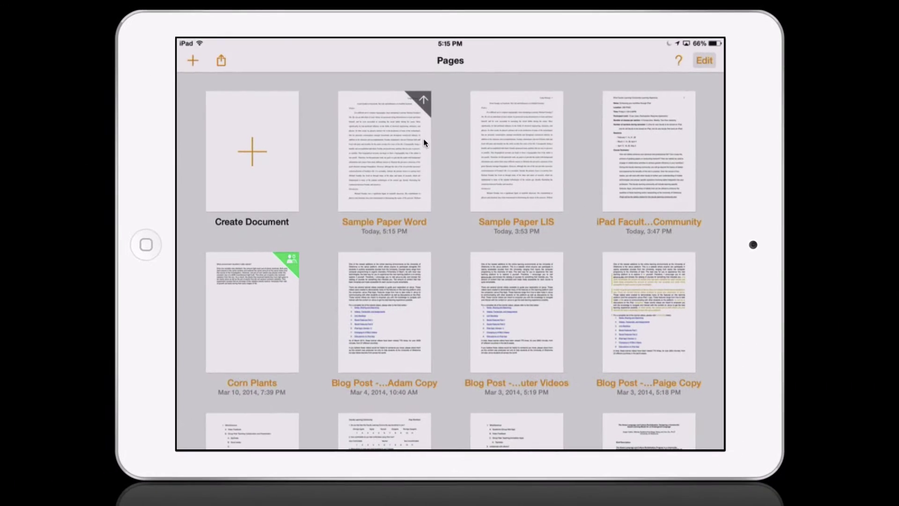
Open the Sample Paper Word document in Pages and scroll down through its Preface.
{"action": "left_click", "coordinate": [426, 128]}
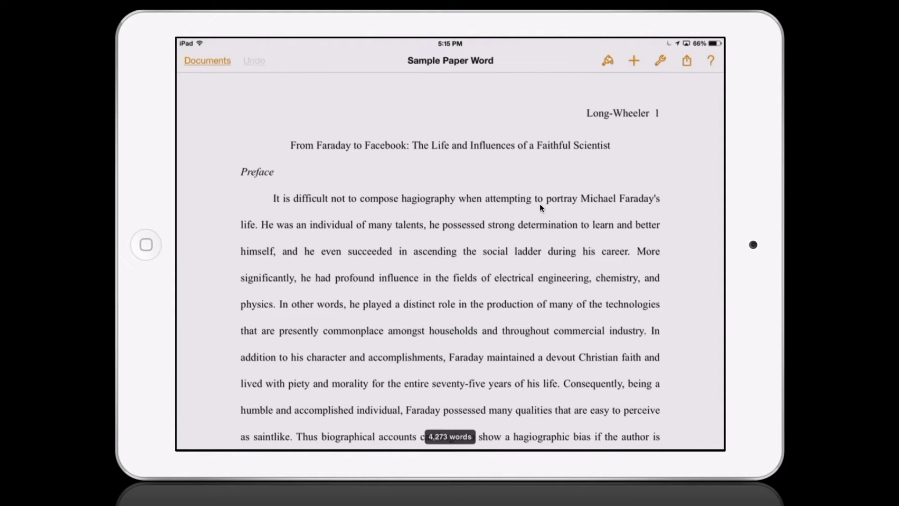
{"action": "scroll", "coordinate": [540, 205], "scroll_direction": "down", "scroll_amount": 5}
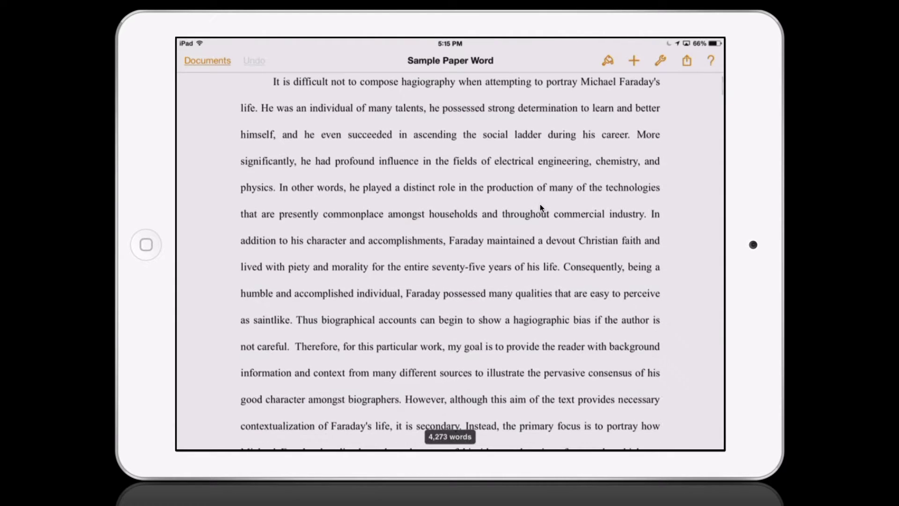
{"action": "scroll", "coordinate": [540, 207], "scroll_direction": "down", "scroll_amount": 2}
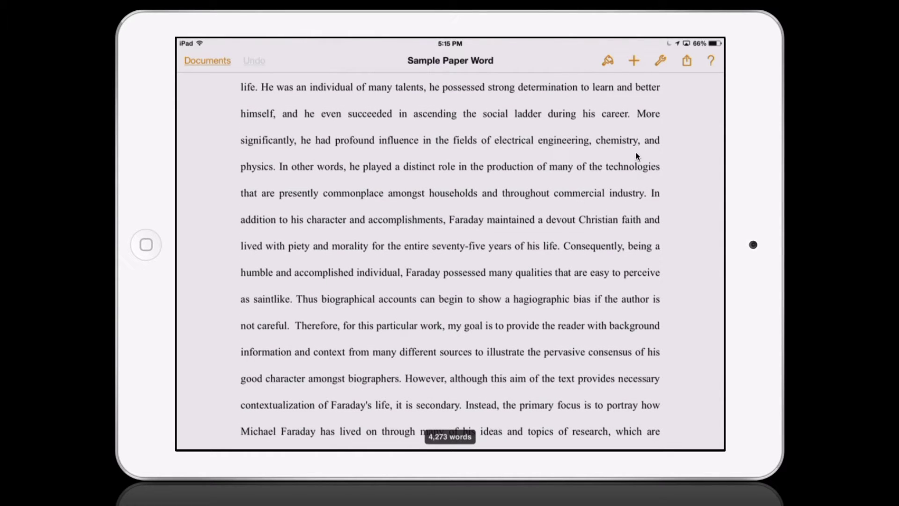
Switch Change Tracking on from the Tools menu, then return to the page text.
{"action": "left_click", "coordinate": [656, 61]}
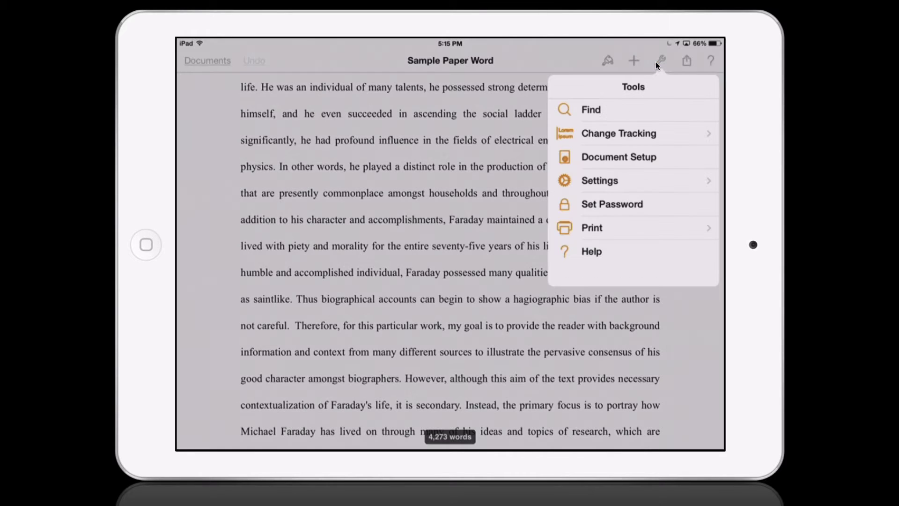
{"action": "left_click", "coordinate": [630, 135]}
{"action": "left_click", "coordinate": [697, 110]}
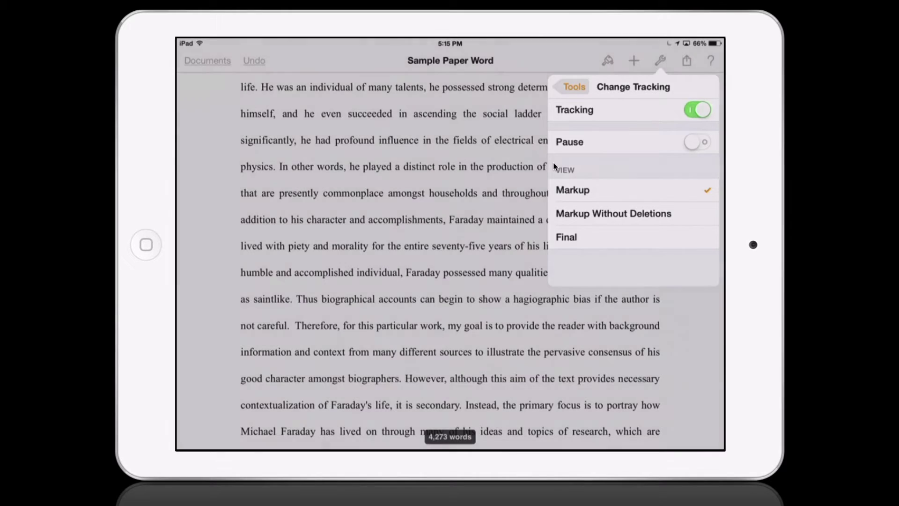
{"action": "left_click", "coordinate": [486, 140]}
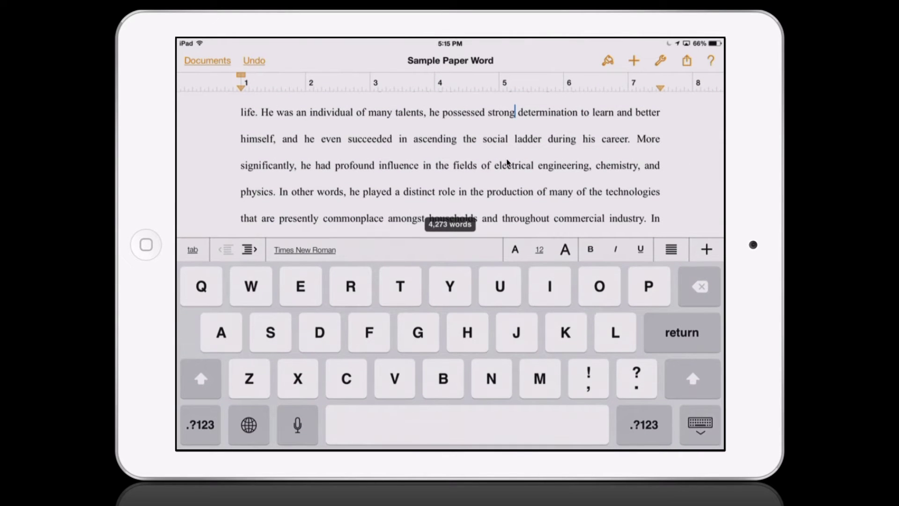
Delete 'maintained' and 'accomplishments' as tracked changes and insert 'adding words' after 'character'.
{"action": "scroll", "coordinate": [507, 162], "scroll_direction": "down", "scroll_amount": 1}
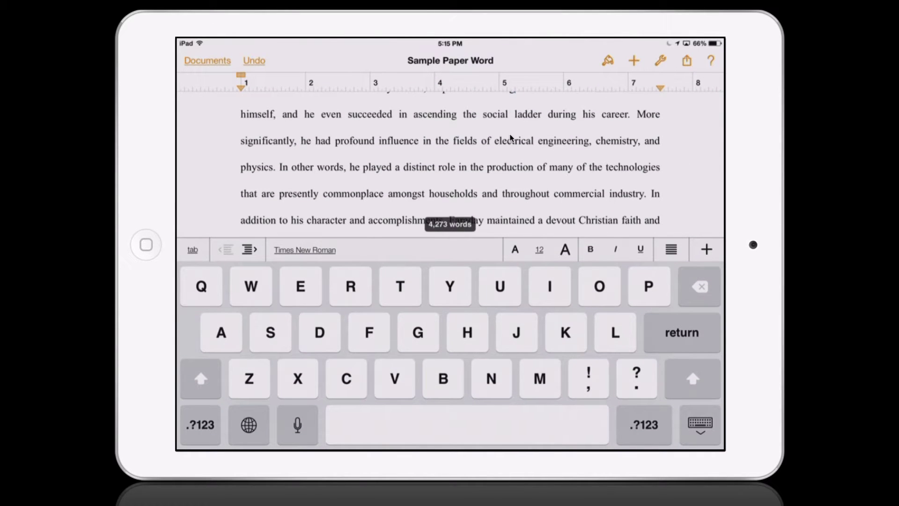
{"action": "scroll", "coordinate": [510, 136], "scroll_direction": "up", "scroll_amount": 1}
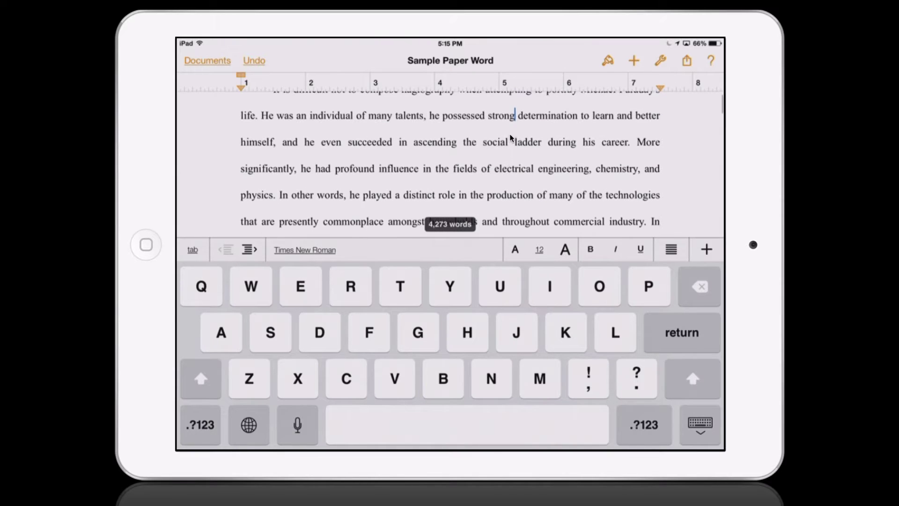
{"action": "scroll", "coordinate": [511, 137], "scroll_direction": "down", "scroll_amount": 2}
{"action": "scroll", "coordinate": [511, 136], "scroll_direction": "down", "scroll_amount": 1}
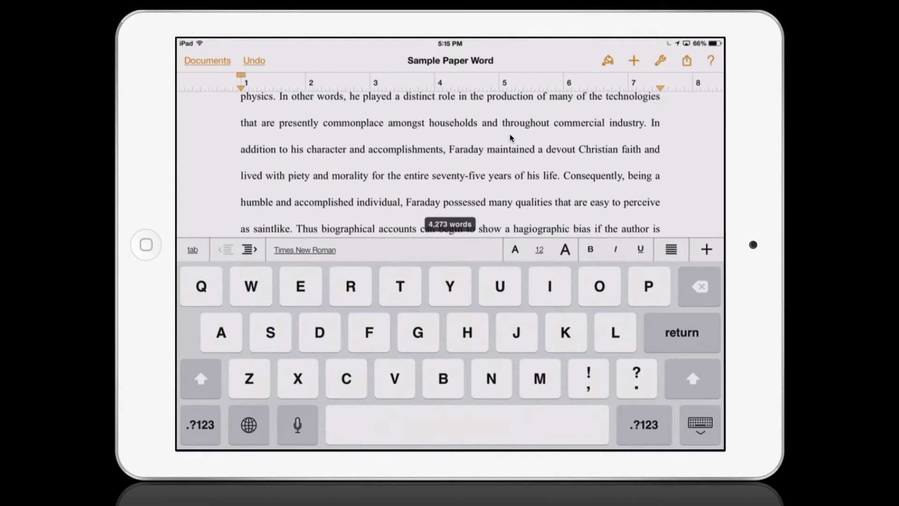
{"action": "left_click", "coordinate": [525, 149]}
{"action": "key", "text": "BackSpace"}
{"action": "key", "text": "BackSpace"}
{"action": "key", "text": "BackSpace"}
{"action": "key", "text": "BackSpace"}
{"action": "key", "text": "BackSpace"}
{"action": "key", "text": "BackSpace"}
{"action": "key", "text": "BackSpace"}
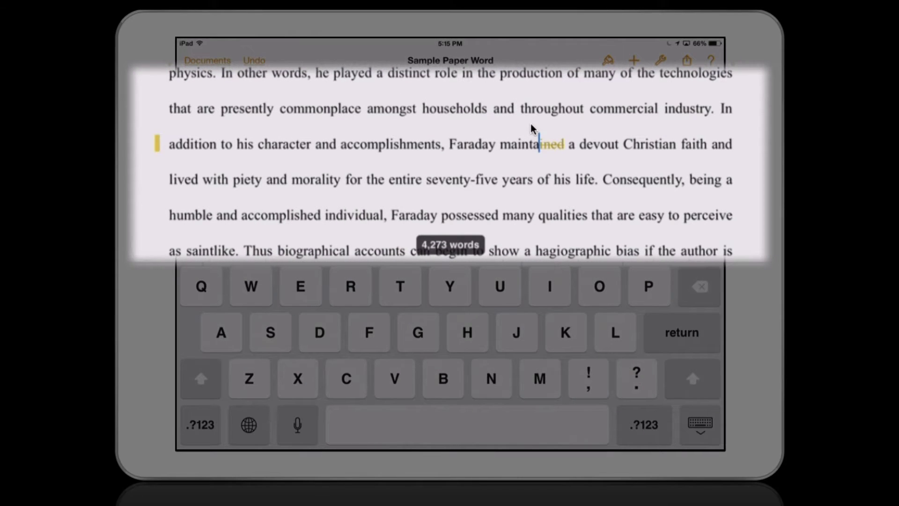
{"action": "key", "text": "BackSpace"}
{"action": "key", "text": "BackSpace"}
{"action": "key", "text": "BackSpace"}
{"action": "key", "text": "BackSpace"}
{"action": "key", "text": "BackSpace"}
{"action": "key", "text": "BackSpace"}
{"action": "key", "text": "BackSpace"}
{"action": "key", "text": "BackSpace"}
{"action": "key", "text": "BackSpace"}
{"action": "key", "text": "BackSpace"}
{"action": "key", "text": "BackSpace"}
{"action": "key", "text": "BackSpace"}
{"action": "key", "text": "BackSpace"}
{"action": "key", "text": "BackSpace"}
{"action": "key", "text": "BackSpace"}
{"action": "key", "text": "BackSpace"}
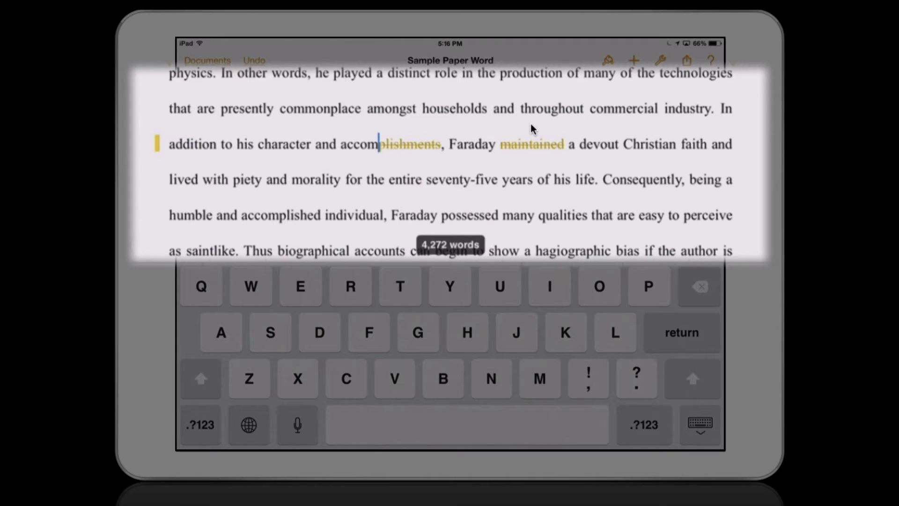
{"action": "key", "text": "BackSpace"}
{"action": "key", "text": "BackSpace"}
{"action": "key", "text": "BackSpace"}
{"action": "key", "text": "BackSpace"}
{"action": "key", "text": "BackSpace"}
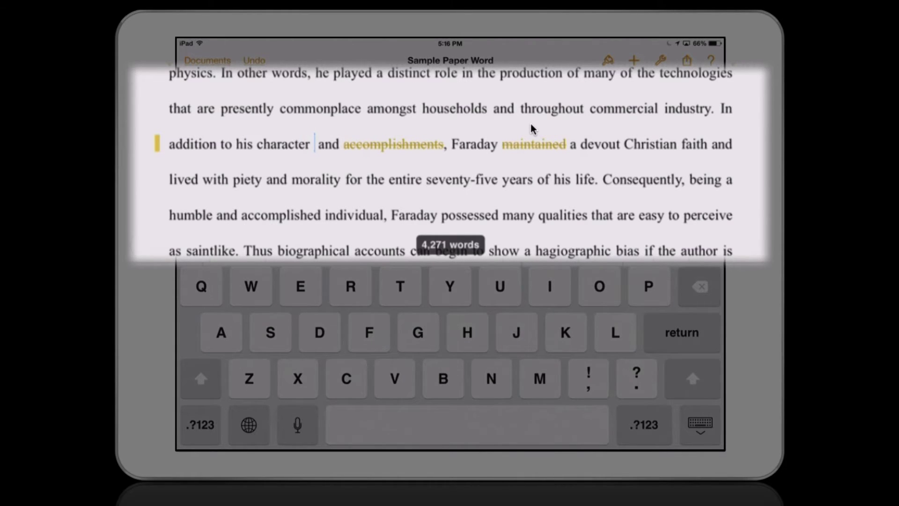
{"action": "type", "text": "adding"}
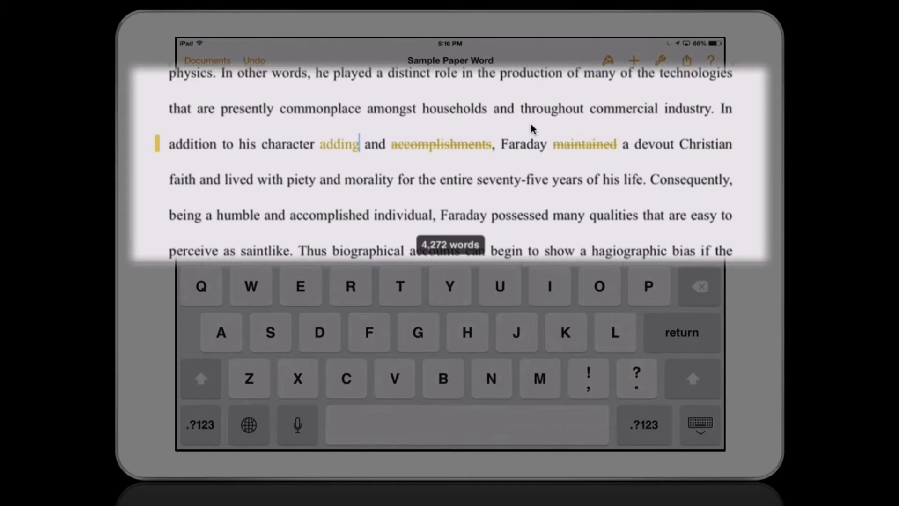
{"action": "type", "text": " words"}
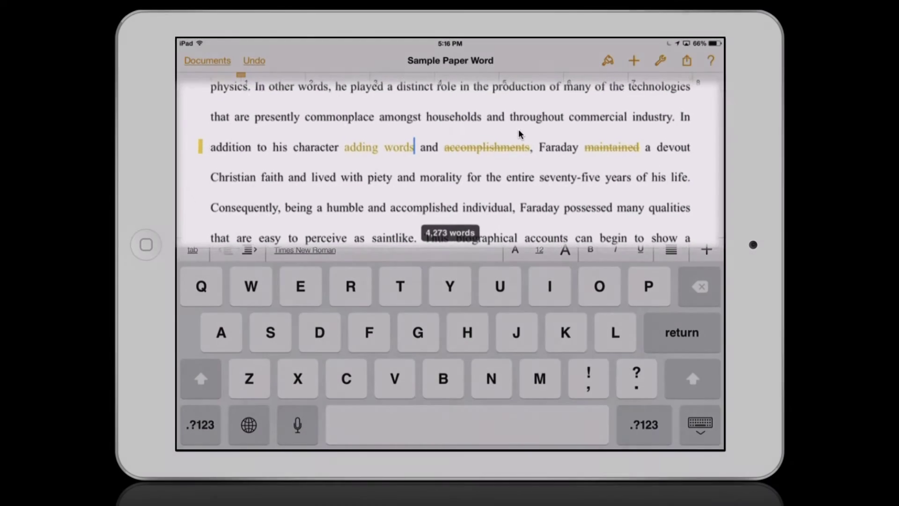
{"action": "scroll", "coordinate": [510, 138], "scroll_direction": "down", "scroll_amount": 5}
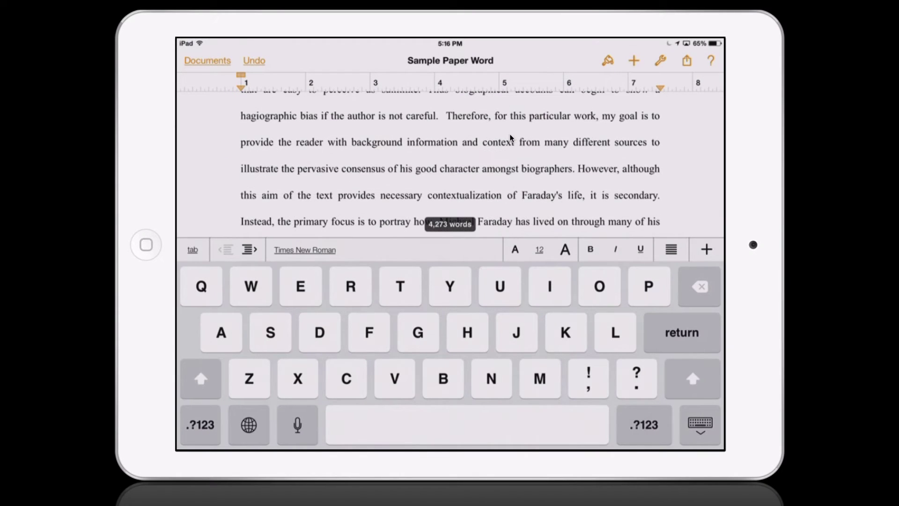
Insert the tracked word 'additions' after 'consensus' and scroll to the paragraph's end.
{"action": "type", "text": "additi"}
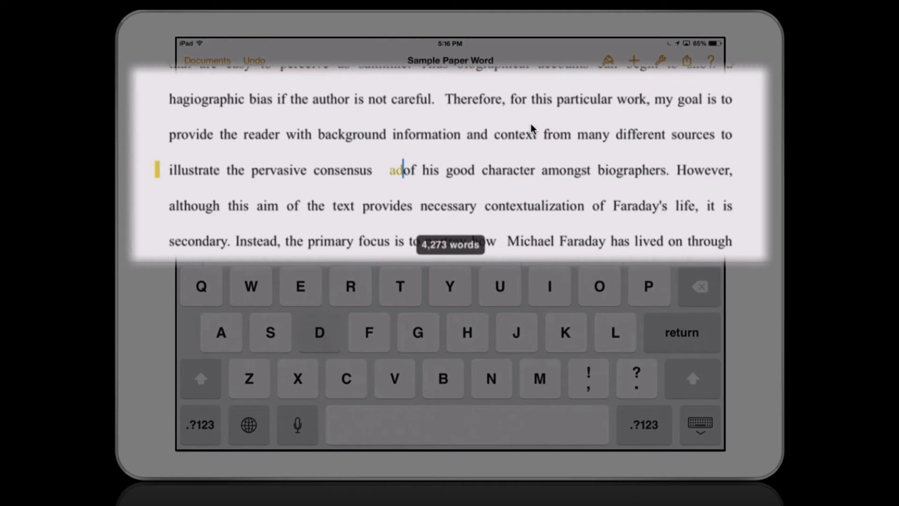
{"action": "type", "text": "ons"}
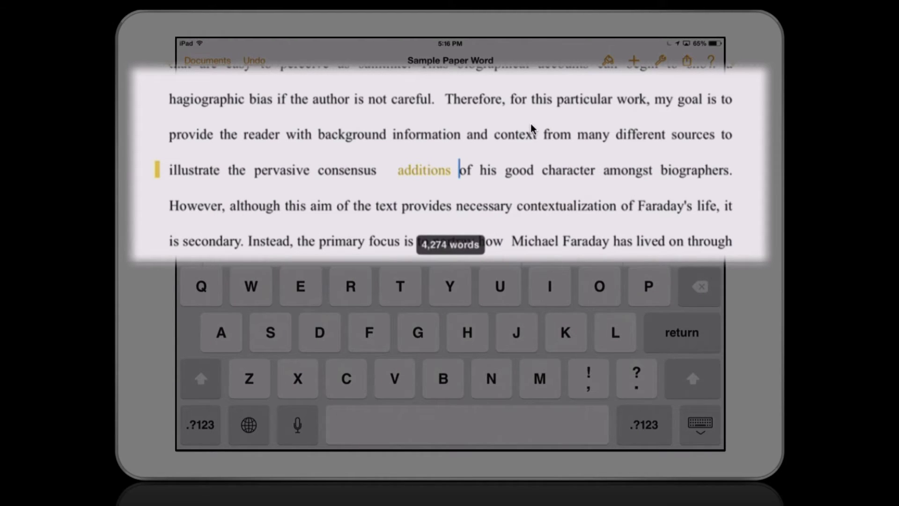
{"action": "scroll", "coordinate": [532, 129], "scroll_direction": "down", "scroll_amount": 2}
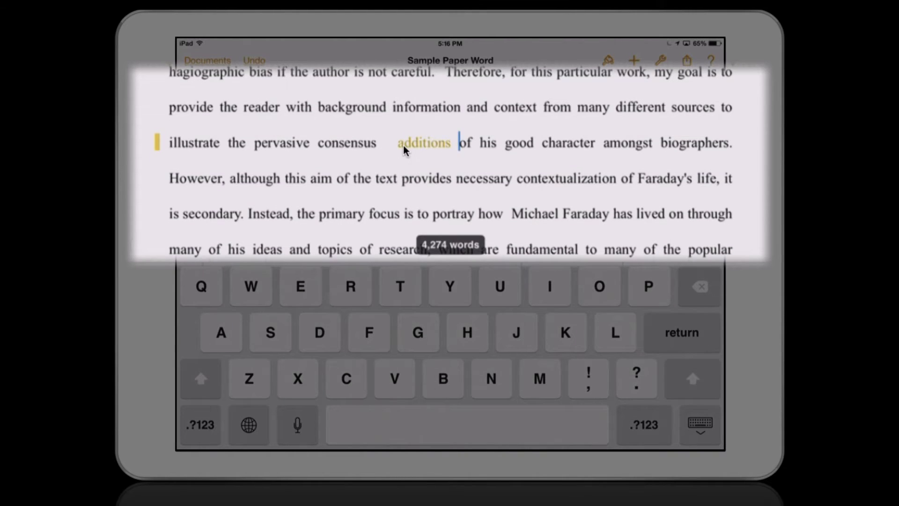
{"action": "scroll", "coordinate": [405, 150], "scroll_direction": "up", "scroll_amount": 2}
{"action": "scroll", "coordinate": [405, 150], "scroll_direction": "up", "scroll_amount": 5}
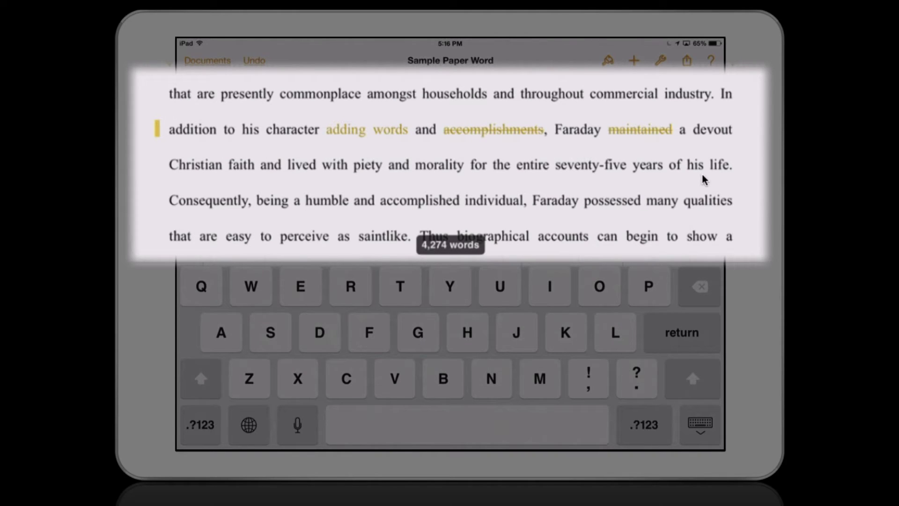
{"action": "scroll", "coordinate": [503, 186], "scroll_direction": "down", "scroll_amount": 1}
{"action": "scroll", "coordinate": [497, 184], "scroll_direction": "down", "scroll_amount": 3}
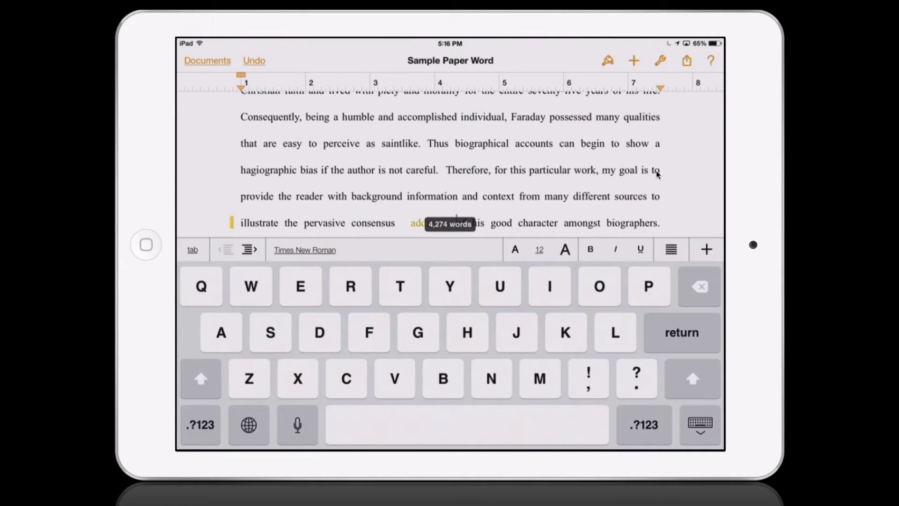
{"action": "scroll", "coordinate": [661, 202], "scroll_direction": "down", "scroll_amount": 2}
{"action": "scroll", "coordinate": [662, 200], "scroll_direction": "down", "scroll_amount": 10}
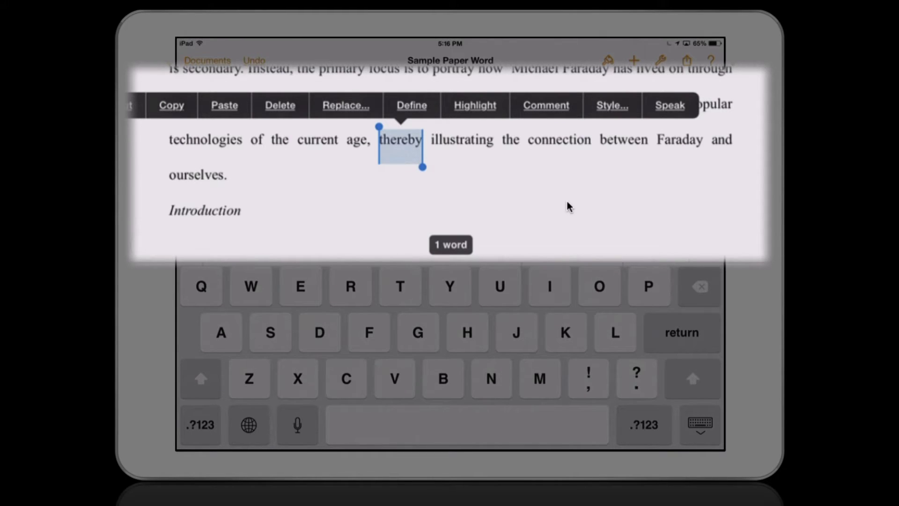
Select 'thereby illustrating the connection between Faraday and ourselves.' and insert a comment on it.
{"action": "left_click_drag", "start_coordinate": [422, 167], "coordinate": [228, 203]}
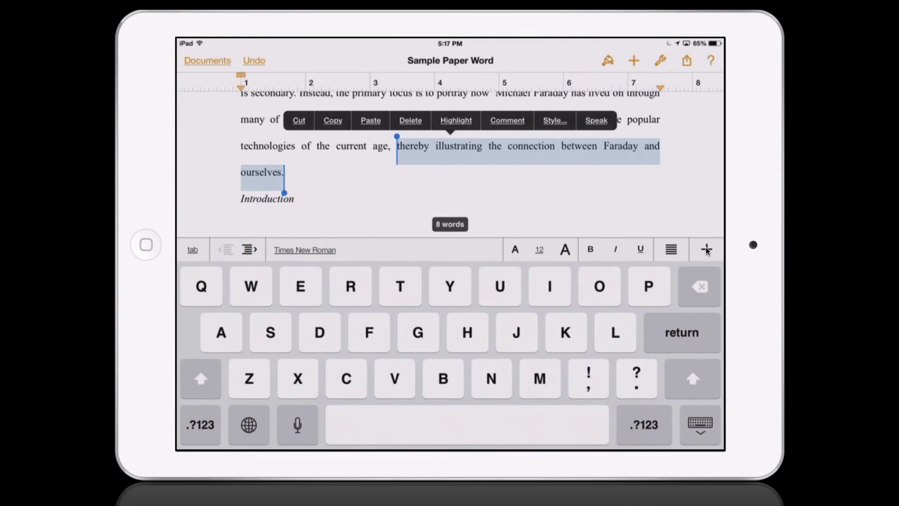
{"action": "left_click", "coordinate": [706, 249]}
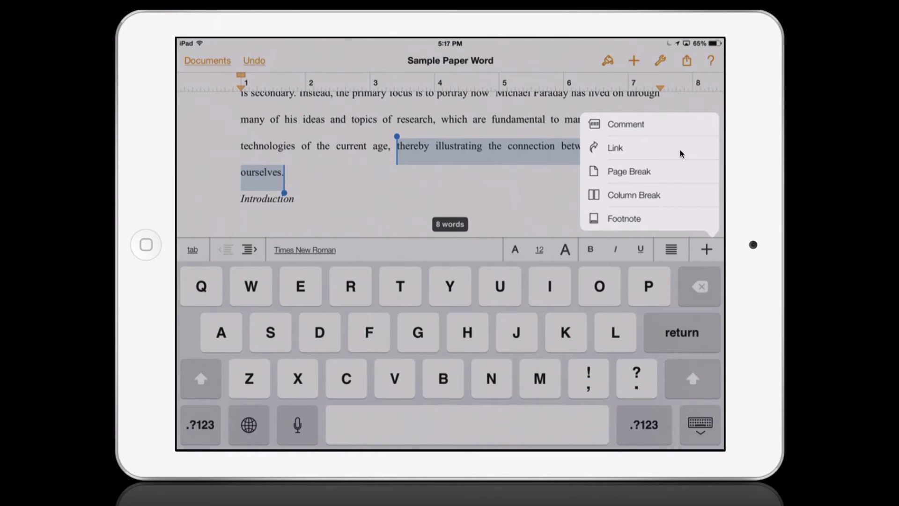
{"action": "left_click", "coordinate": [646, 125]}
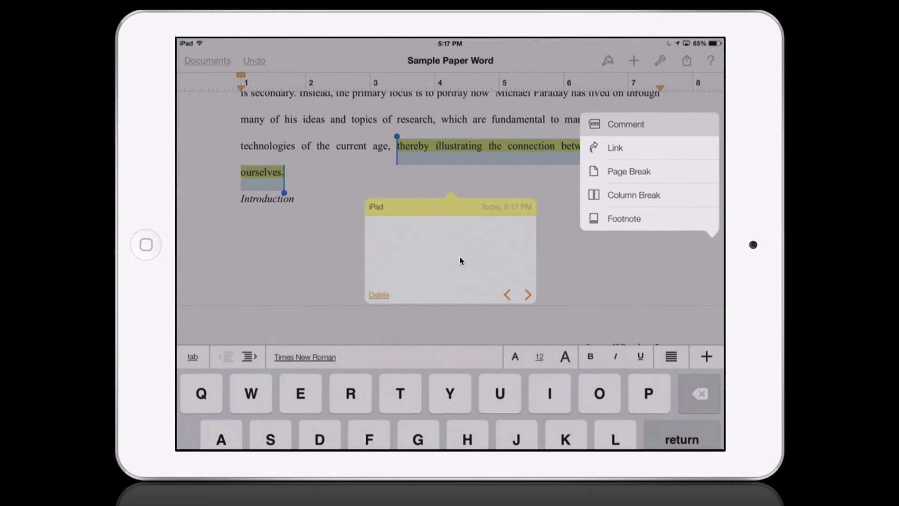
Write 'Make a comment over this sentence' in the comment note and close it.
{"action": "left_click", "coordinate": [426, 271]}
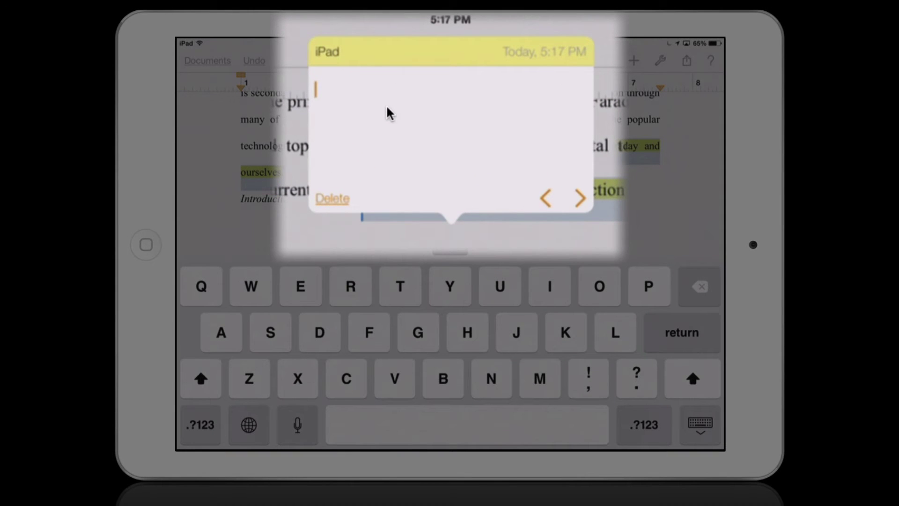
{"action": "type", "text": "Make"}
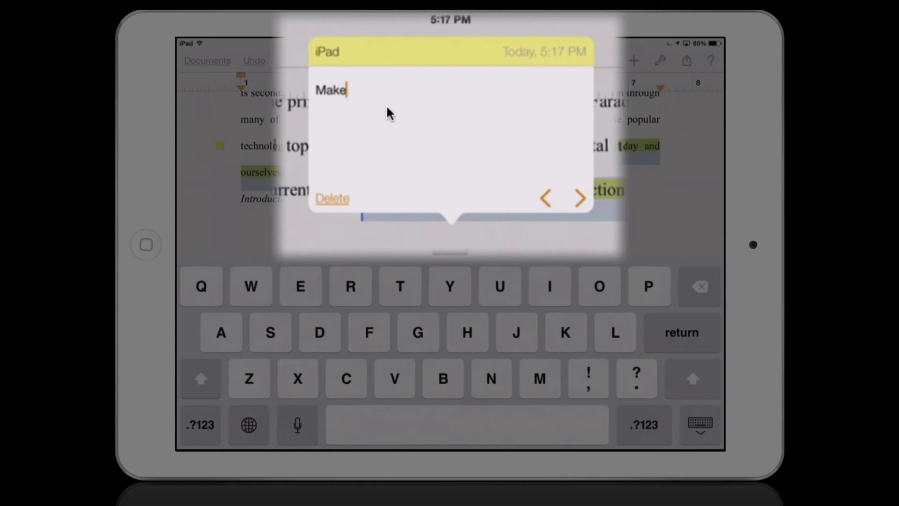
{"action": "type", "text": " a comment over this "}
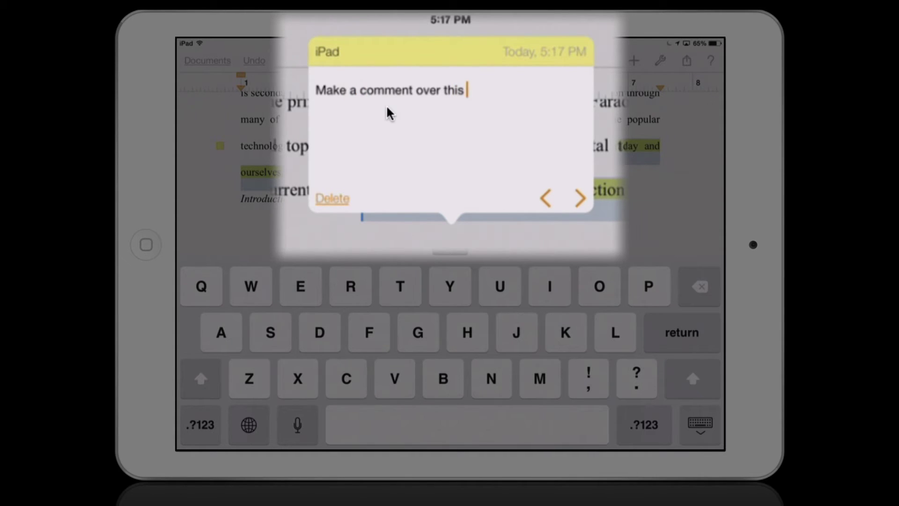
{"action": "type", "text": "sentence"}
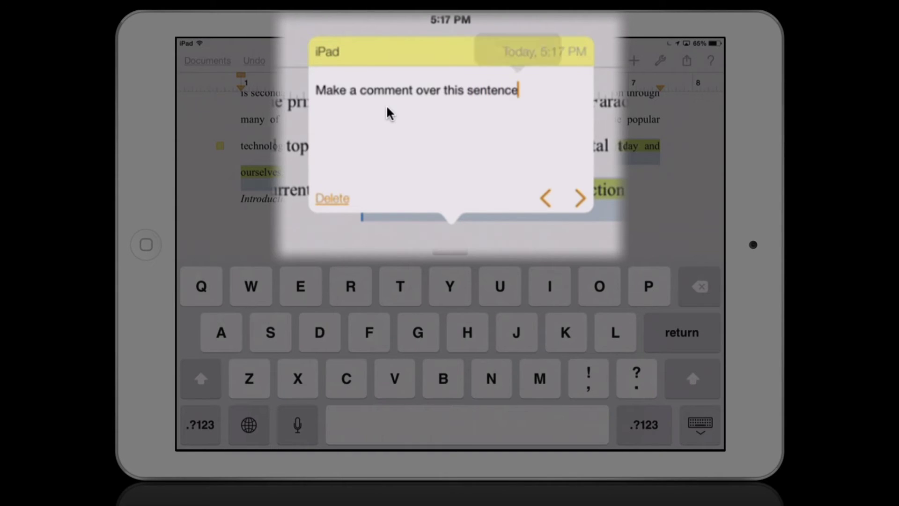
{"action": "left_click", "coordinate": [549, 107]}
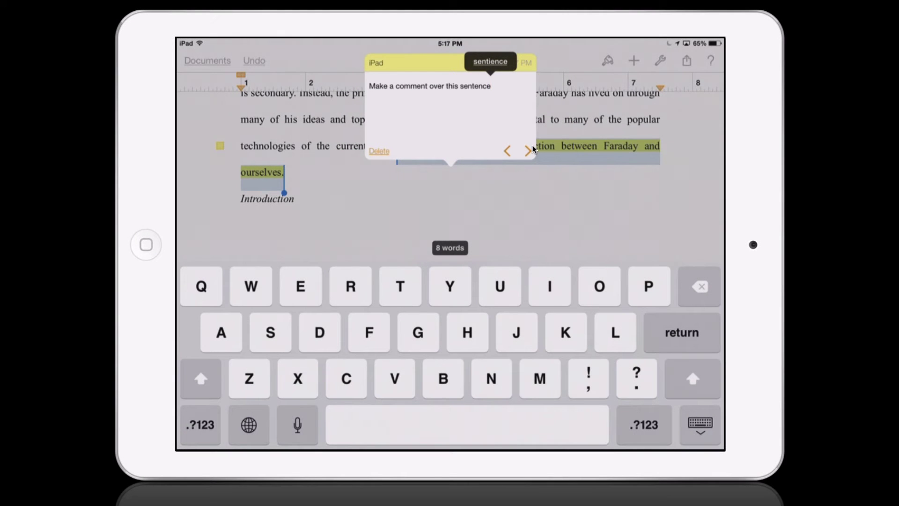
{"action": "left_click", "coordinate": [533, 149]}
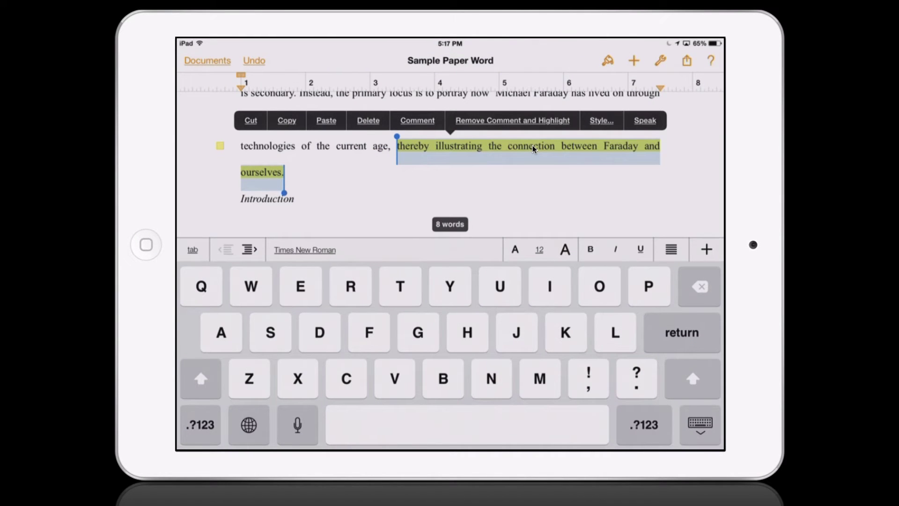
Hide the keyboard and scroll up to review the tracked changes and comment marker.
{"action": "left_click", "coordinate": [705, 422]}
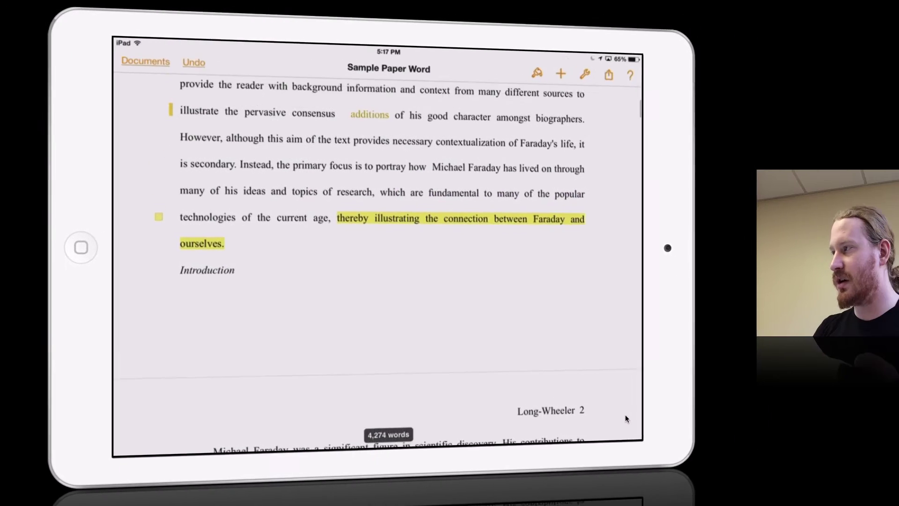
{"action": "scroll", "coordinate": [569, 409], "scroll_direction": "up", "scroll_amount": 5}
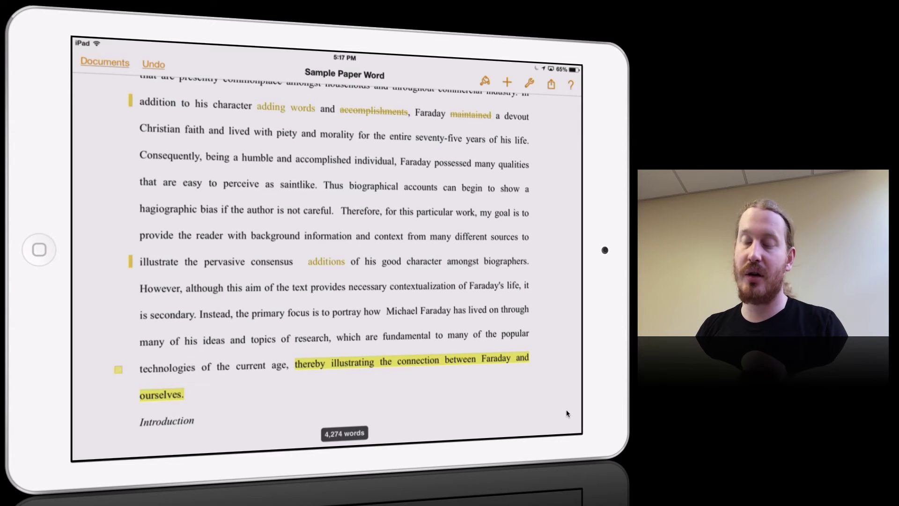
{"action": "scroll", "coordinate": [567, 412], "scroll_direction": "up", "scroll_amount": 1}
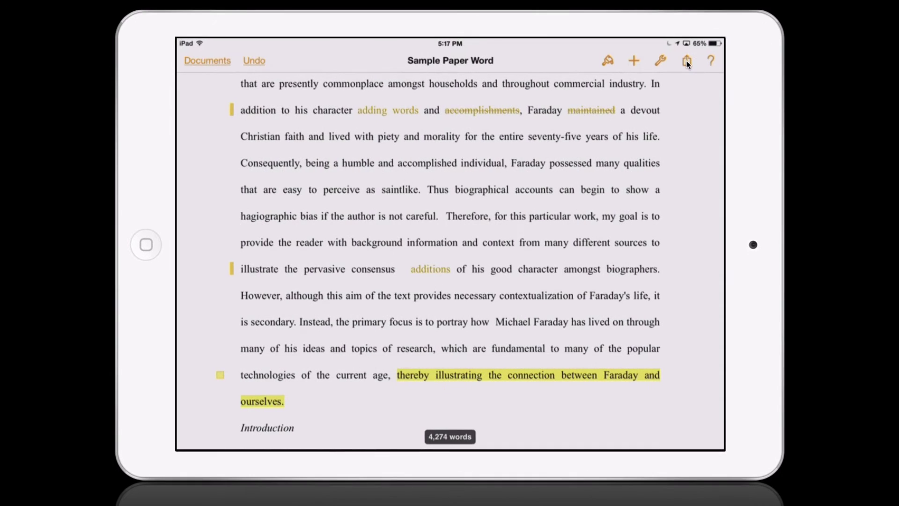
Export the paper in Word format via Open in Another App and send it to Dropbox.
{"action": "left_click", "coordinate": [687, 62]}
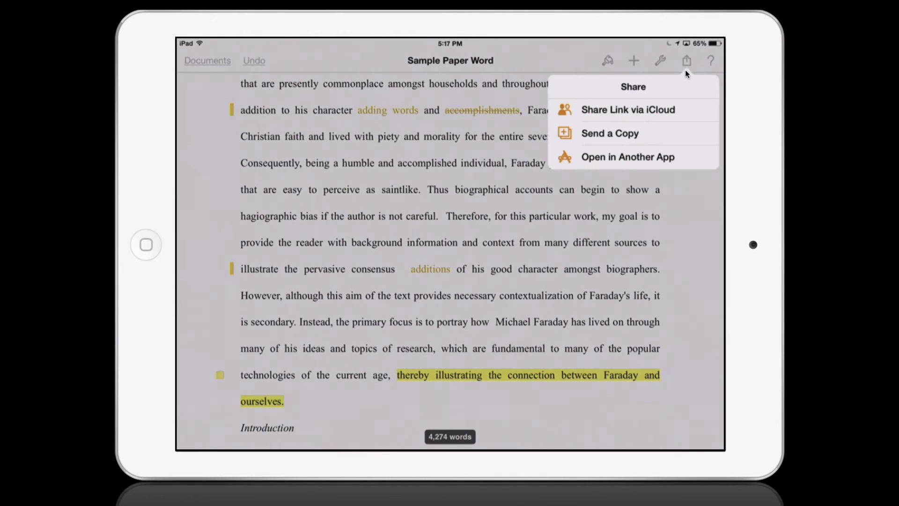
{"action": "left_click", "coordinate": [633, 134]}
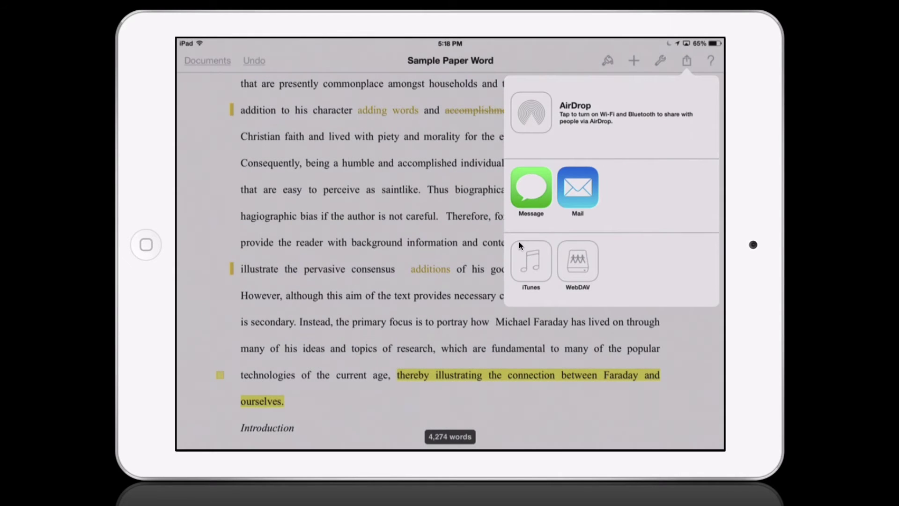
{"action": "left_click", "coordinate": [519, 242]}
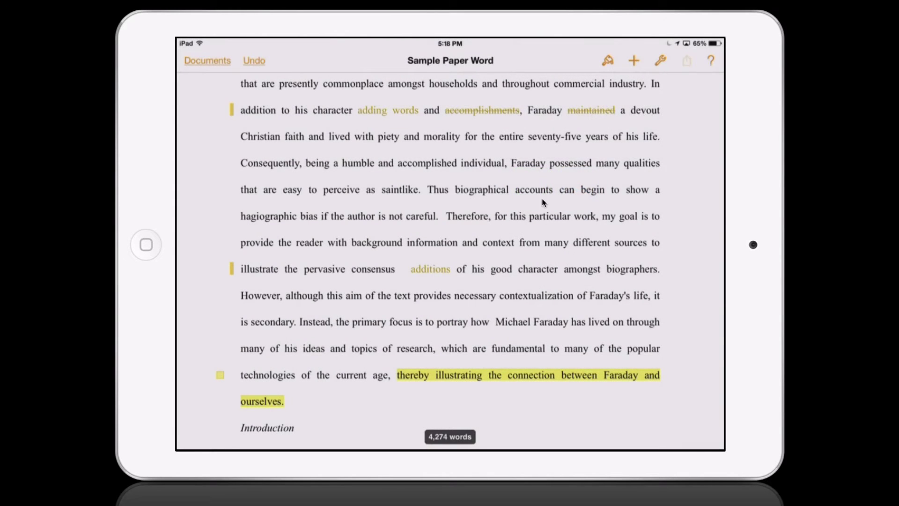
{"action": "left_click", "coordinate": [689, 58]}
{"action": "left_click", "coordinate": [651, 160]}
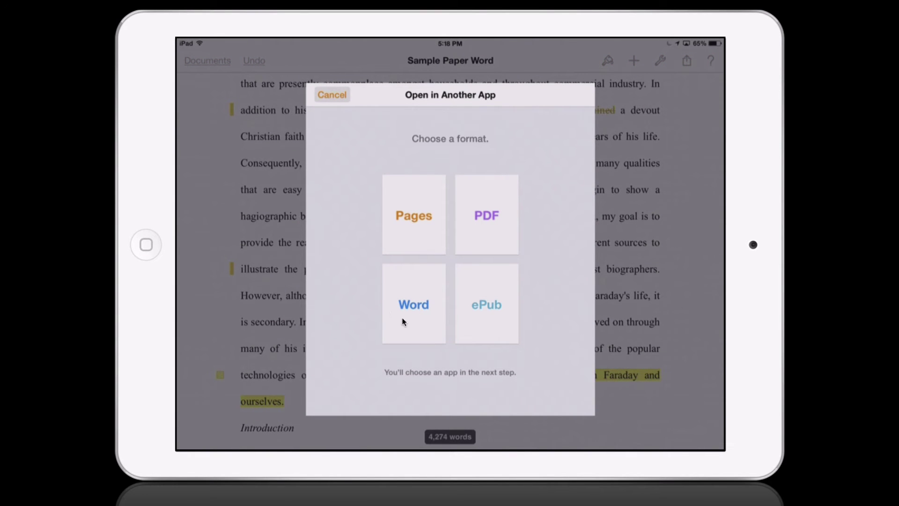
{"action": "left_click", "coordinate": [426, 302]}
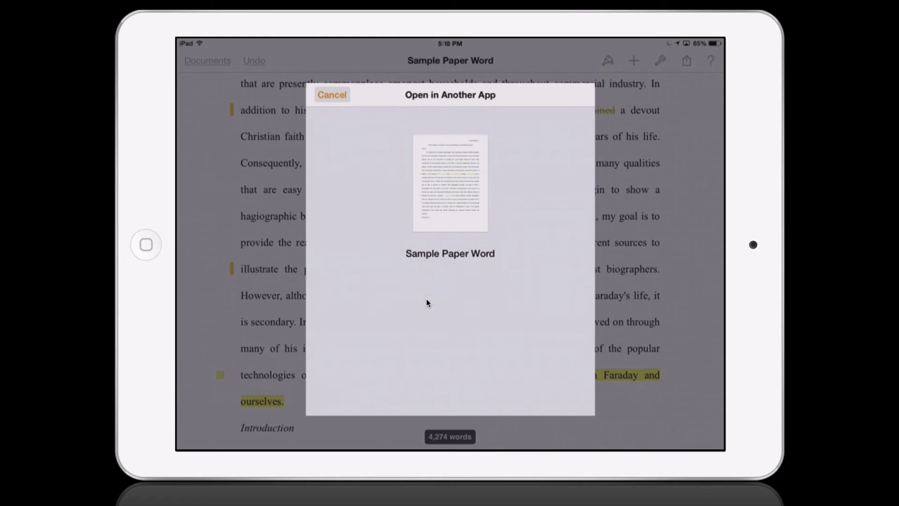
{"action": "left_click", "coordinate": [443, 299]}
{"action": "scroll", "coordinate": [477, 248], "scroll_direction": "right", "scroll_amount": 10}
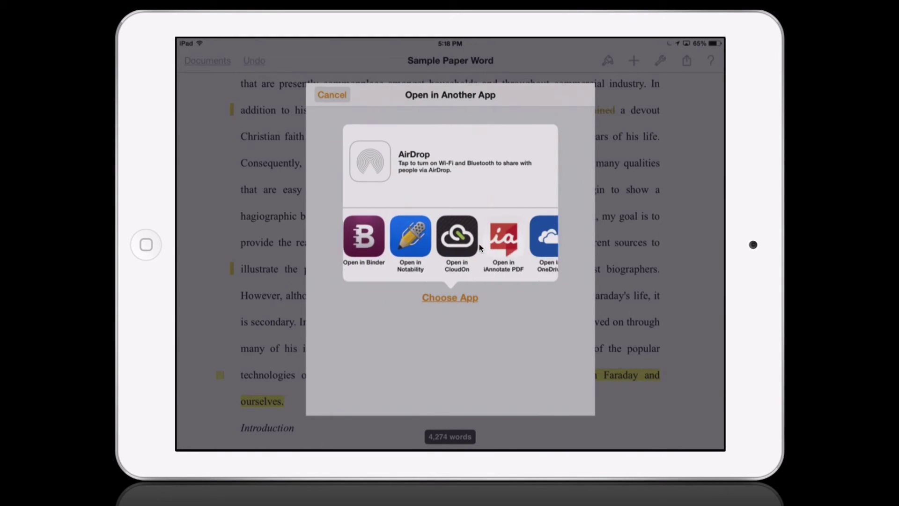
{"action": "scroll", "coordinate": [479, 247], "scroll_direction": "right", "scroll_amount": 5}
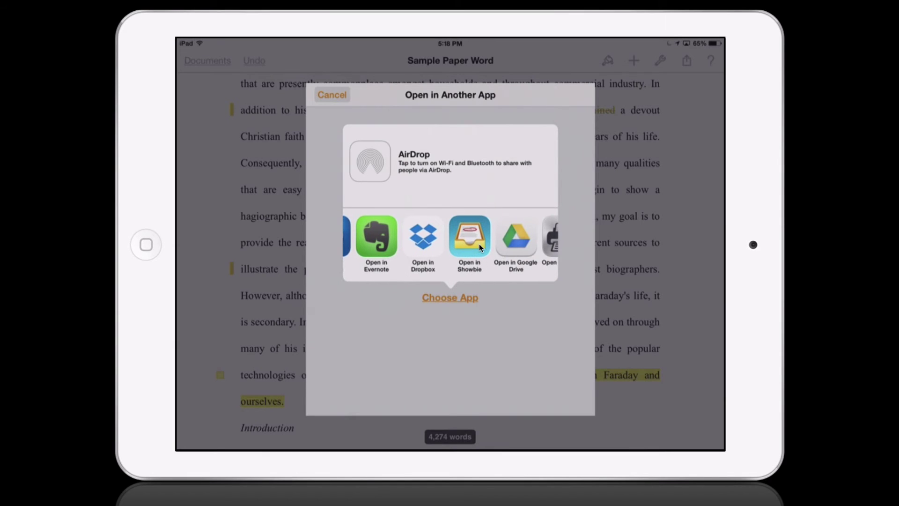
{"action": "left_click", "coordinate": [424, 237]}
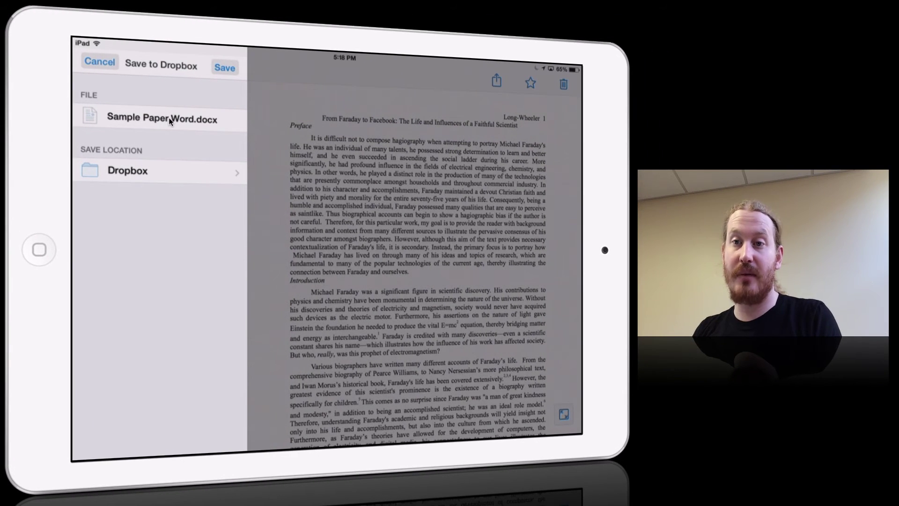
Save Sample Paper Word.docx to Dropbox under the same name, replacing the existing copy.
{"action": "left_click", "coordinate": [194, 121]}
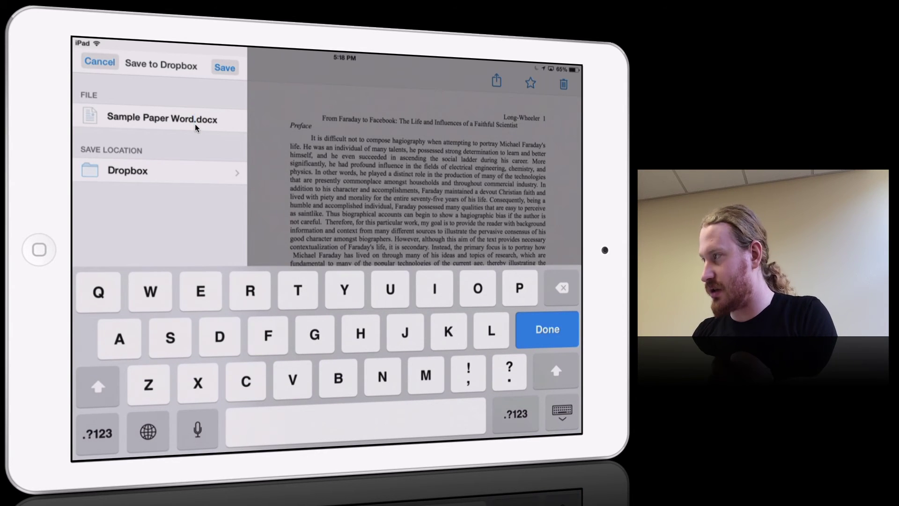
{"action": "left_click", "coordinate": [562, 413]}
{"action": "left_click", "coordinate": [224, 68]}
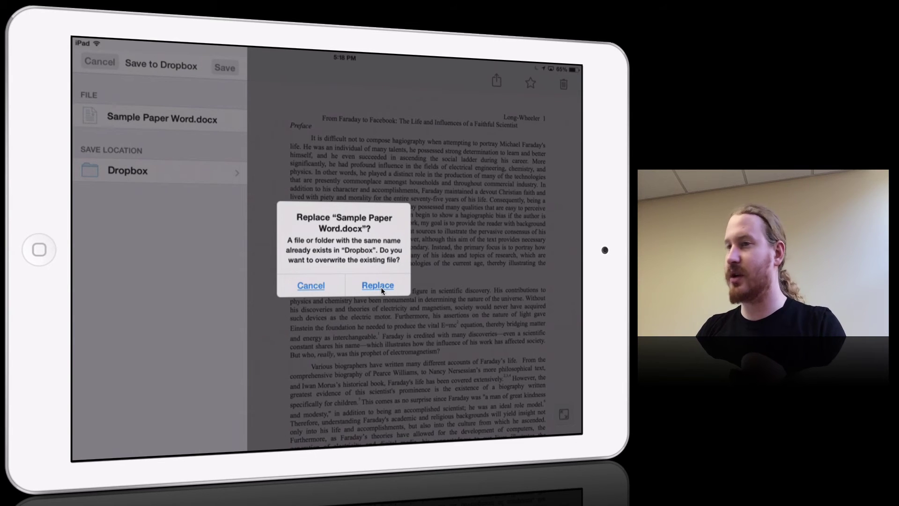
{"action": "left_click", "coordinate": [378, 286]}
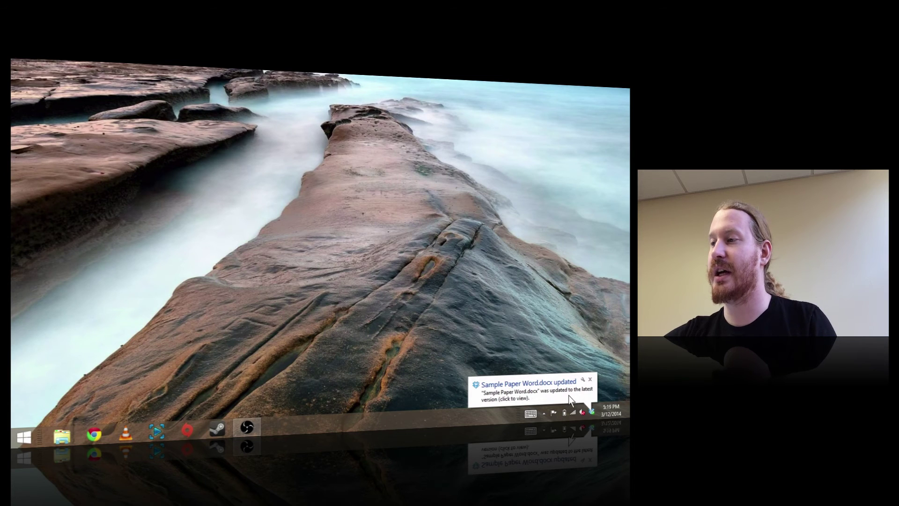
Go to the Dropbox folder via the update notification and open Sample Paper Word in Word.
{"action": "left_click", "coordinate": [531, 383]}
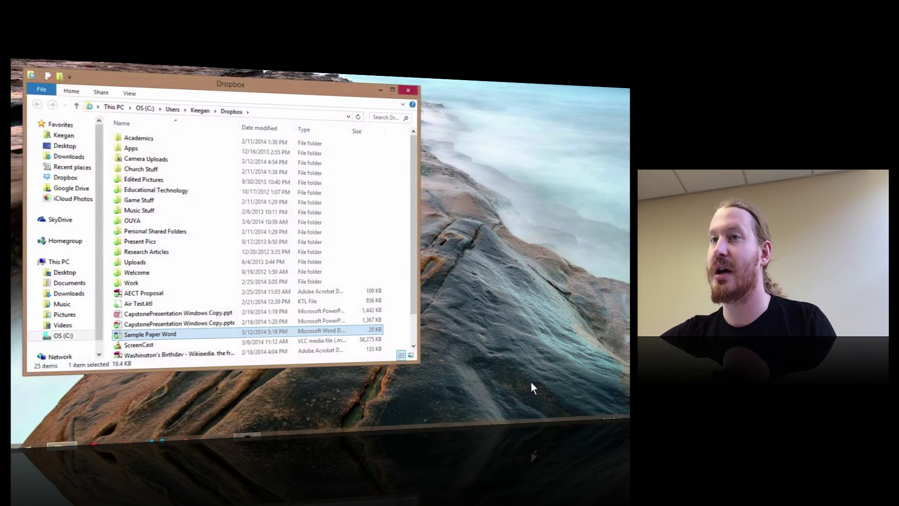
{"action": "double_click", "coordinate": [133, 334]}
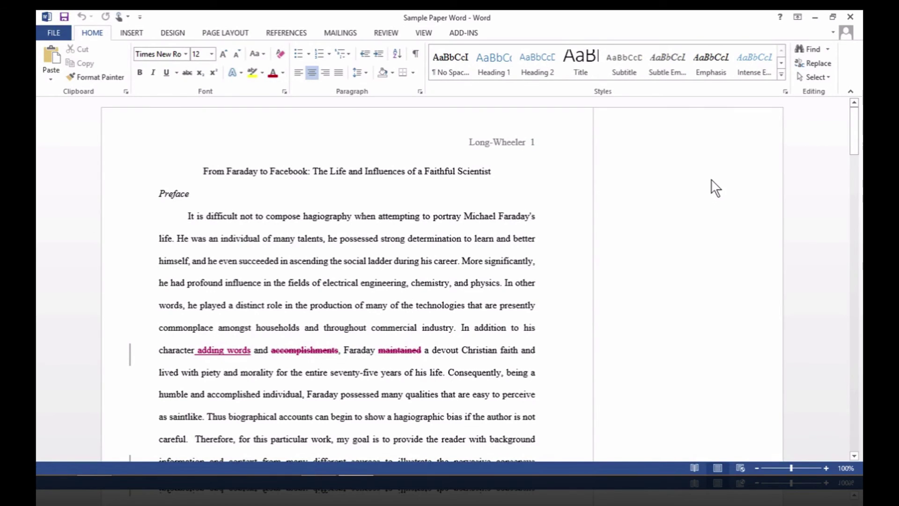
Scroll down to the tracked changes and the iPad comment 'Make a comment over this sentence'.
{"action": "scroll", "coordinate": [857, 123], "scroll_direction": "down", "scroll_amount": 3}
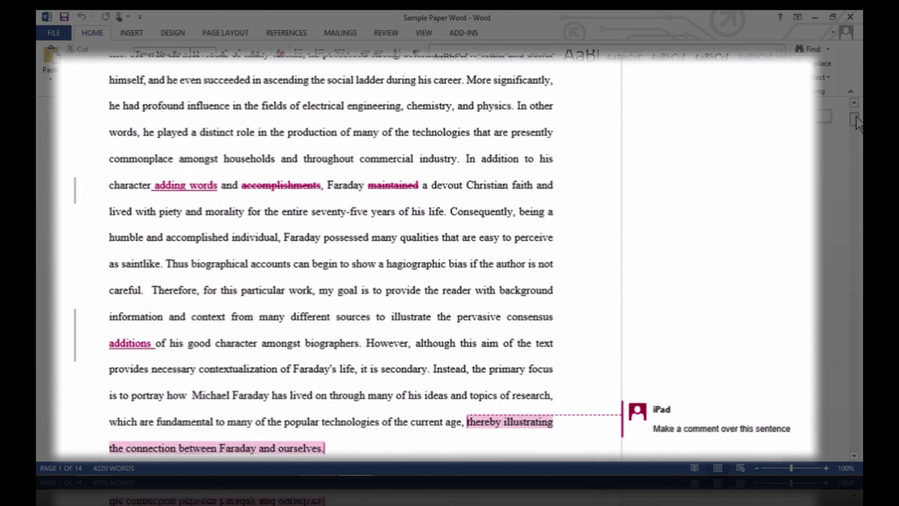
{"action": "scroll", "coordinate": [459, 80], "scroll_direction": "down", "scroll_amount": 1}
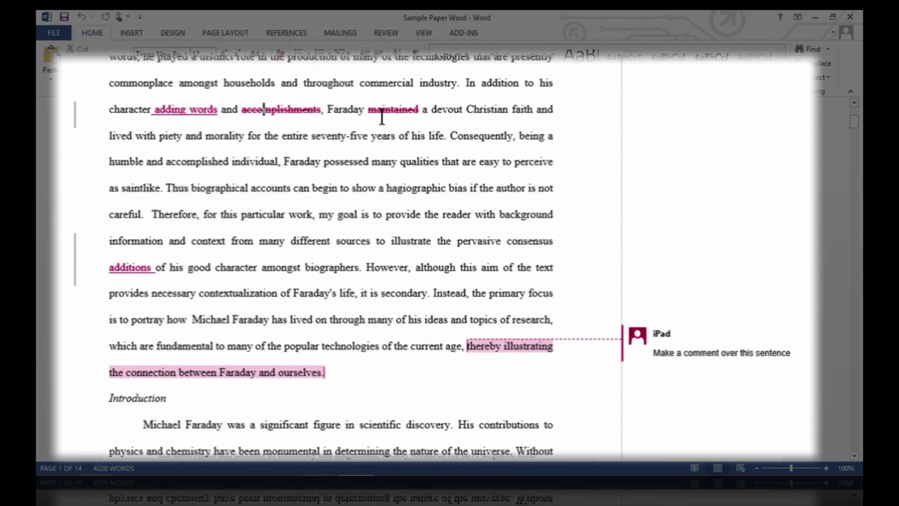
{"action": "mouse_move", "coordinate": [382, 117]}
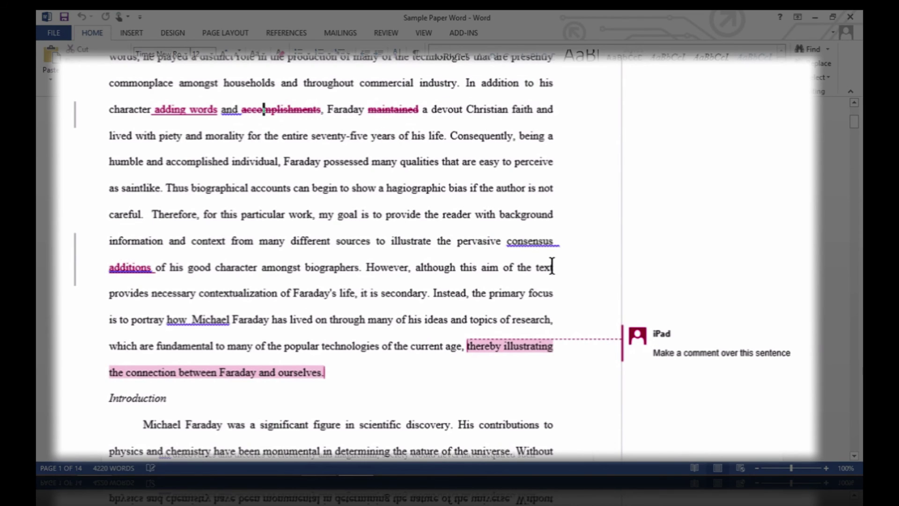